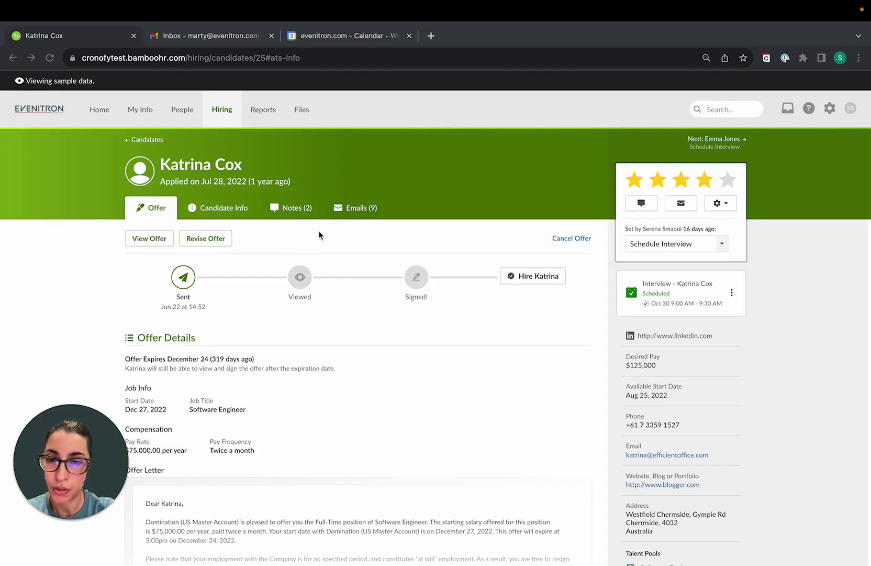
Draft a new email to the candidate from the First round interview invitation template
{"action": "left_click", "coordinate": [360, 208]}
{"action": "left_click", "coordinate": [165, 238]}
{"action": "left_click", "coordinate": [93, 139]}
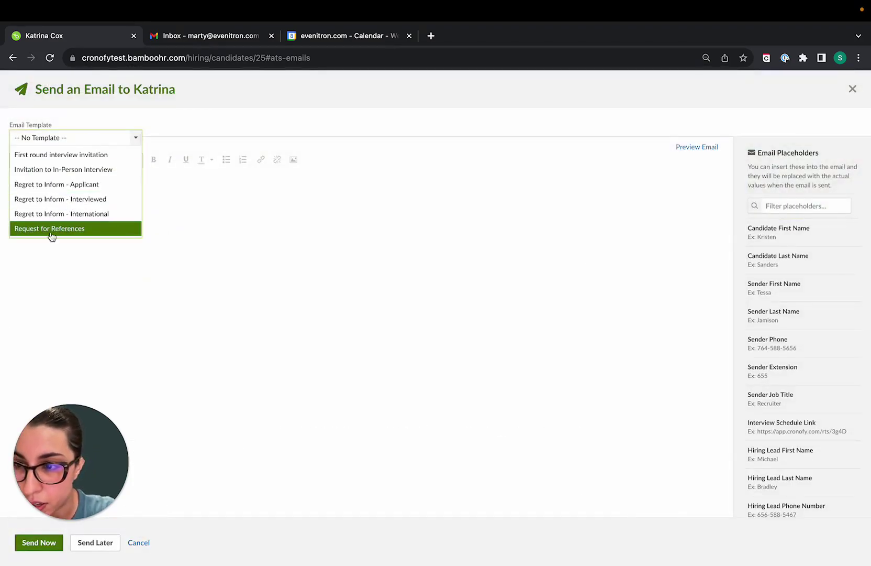
{"action": "left_click", "coordinate": [37, 156]}
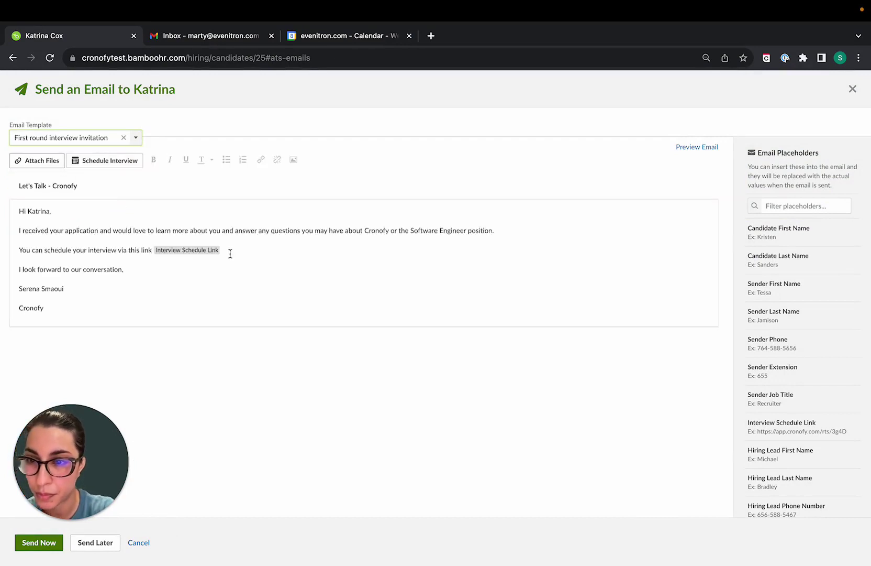
Start a Cronofy scheduling request from scratch and make a searched colleague the event host
{"action": "left_click", "coordinate": [84, 162]}
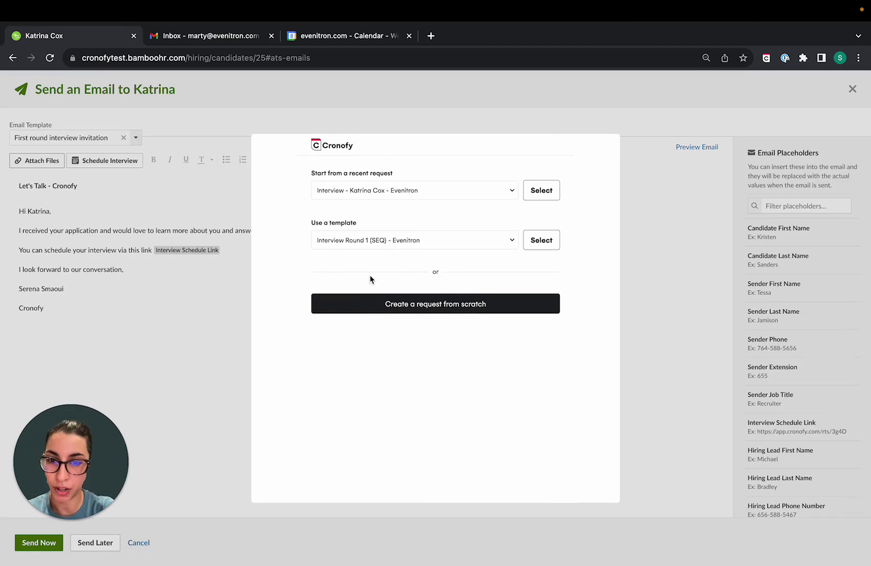
{"action": "left_click", "coordinate": [362, 310]}
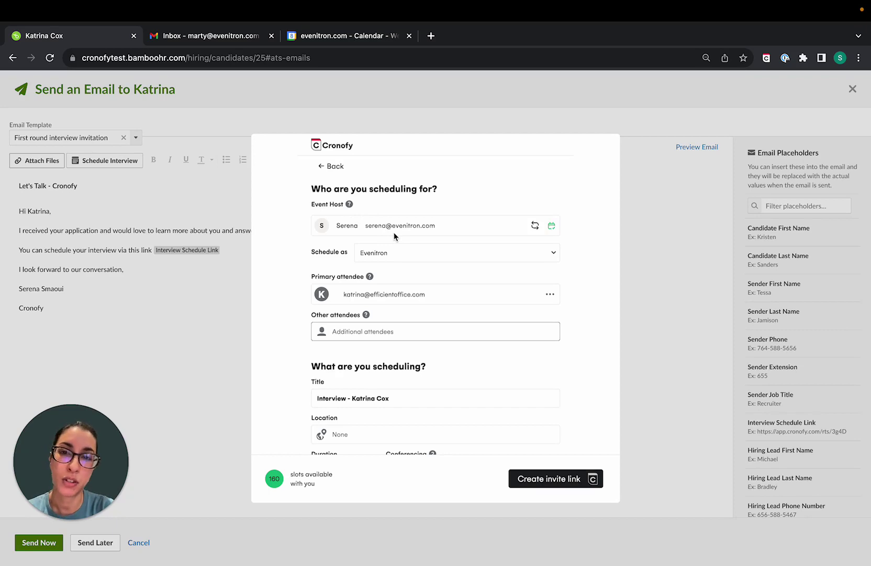
{"action": "left_click", "coordinate": [535, 225]}
{"action": "type", "text": "marty"}
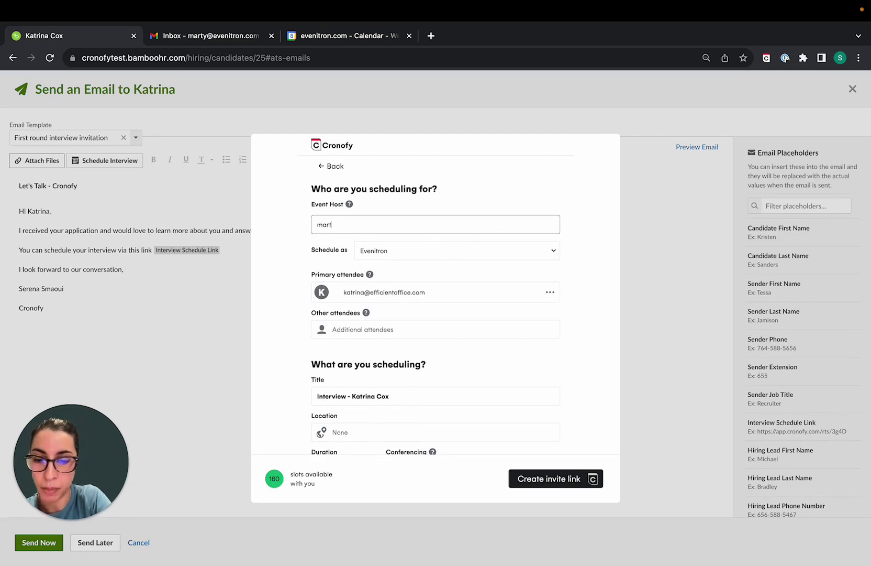
{"action": "left_click", "coordinate": [494, 260]}
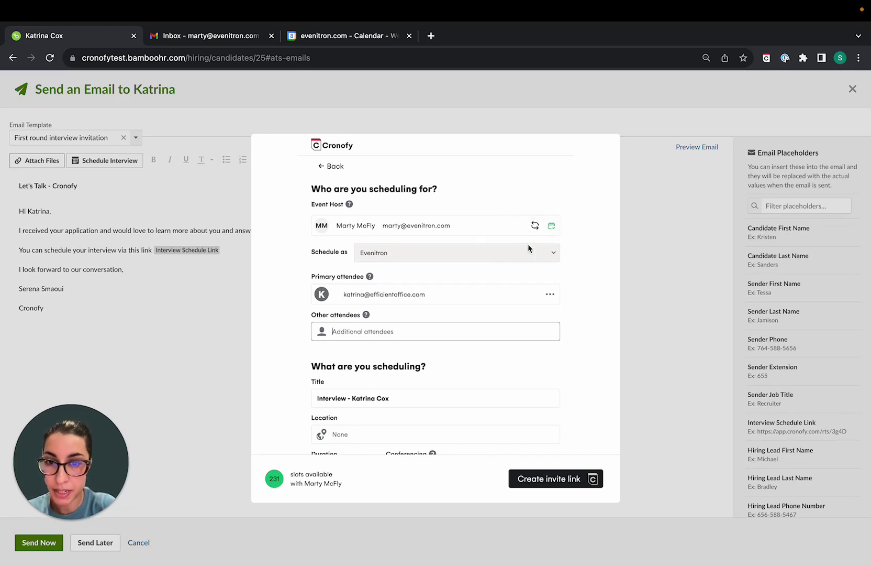
Review the 231 available working-hours slots over the next 14 days
{"action": "scroll", "coordinate": [478, 341], "scroll_direction": "down", "scroll_amount": 10}
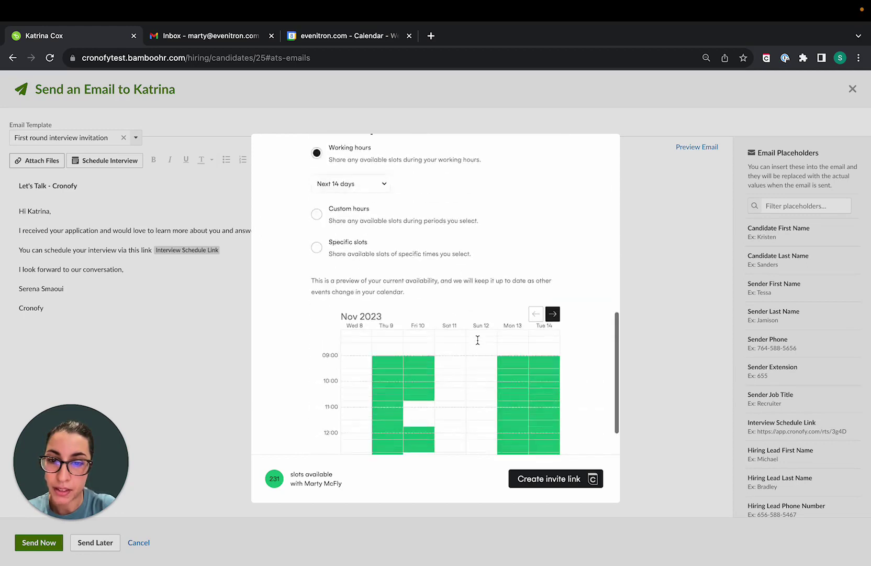
{"action": "scroll", "coordinate": [477, 341], "scroll_direction": "down", "scroll_amount": 3}
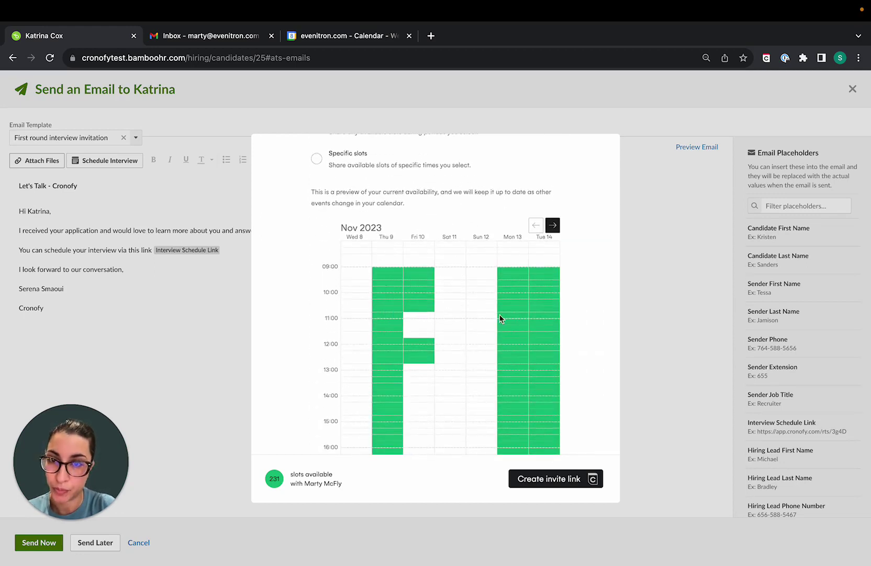
{"action": "scroll", "coordinate": [477, 266], "scroll_direction": "up", "scroll_amount": 15}
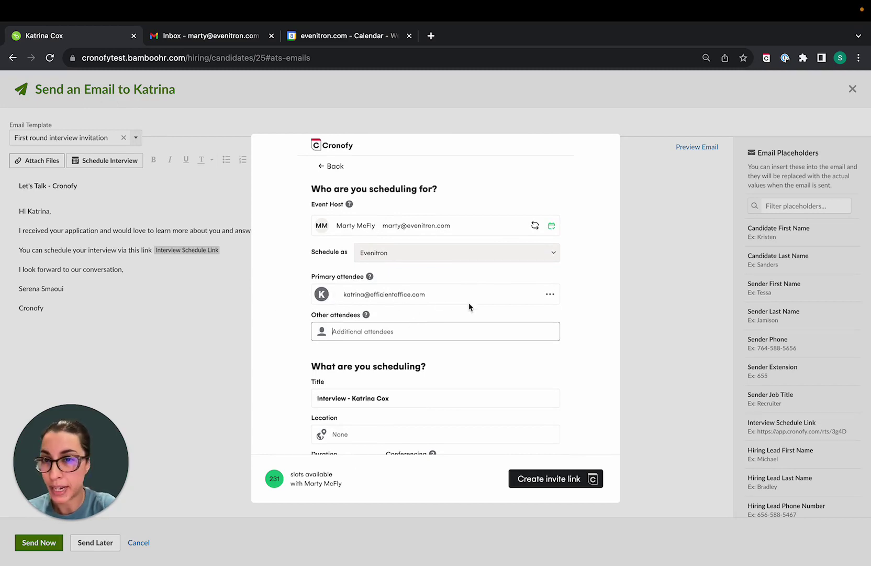
{"action": "scroll", "coordinate": [443, 338], "scroll_direction": "down", "scroll_amount": 2}
{"action": "scroll", "coordinate": [442, 337], "scroll_direction": "down", "scroll_amount": 10}
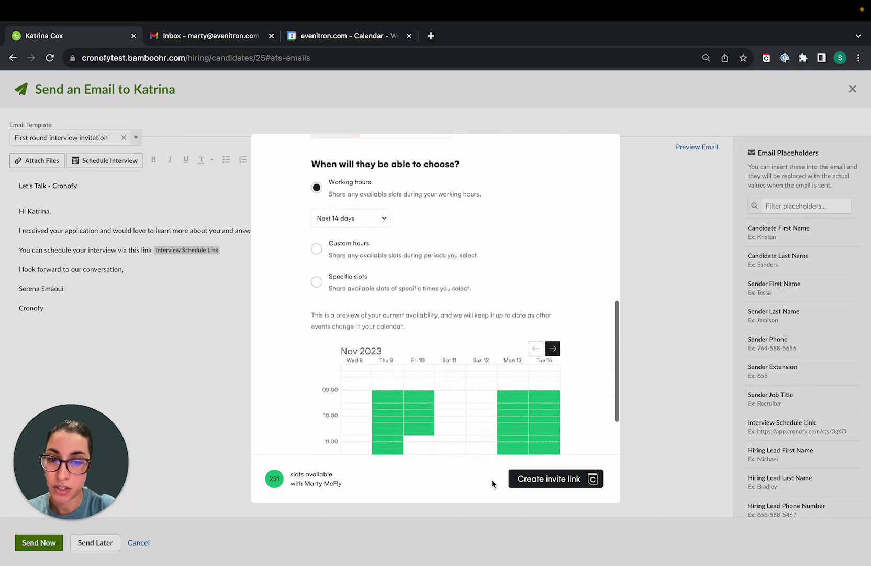
Create the invite link, send the 'Let's Talk - Cronofy' email, then expand it in email history
{"action": "left_click", "coordinate": [526, 482]}
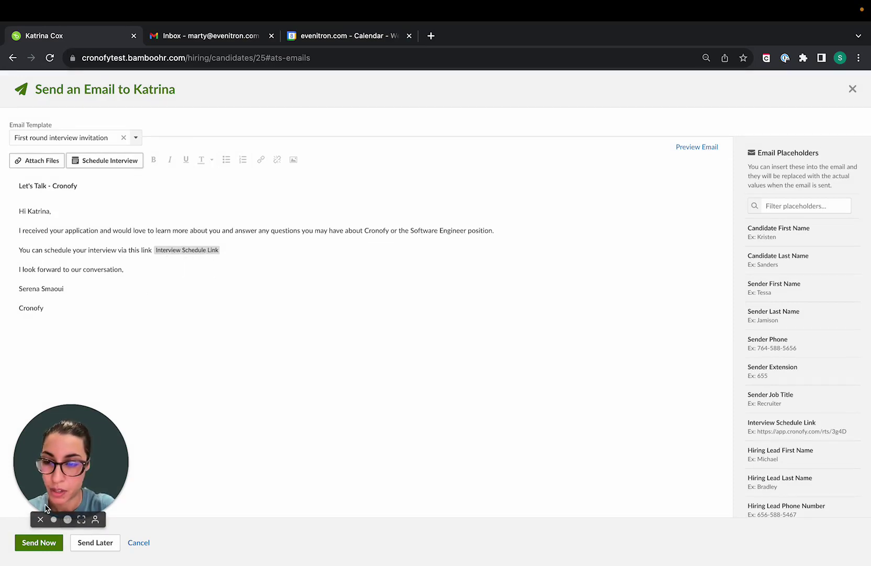
{"action": "left_click", "coordinate": [38, 543]}
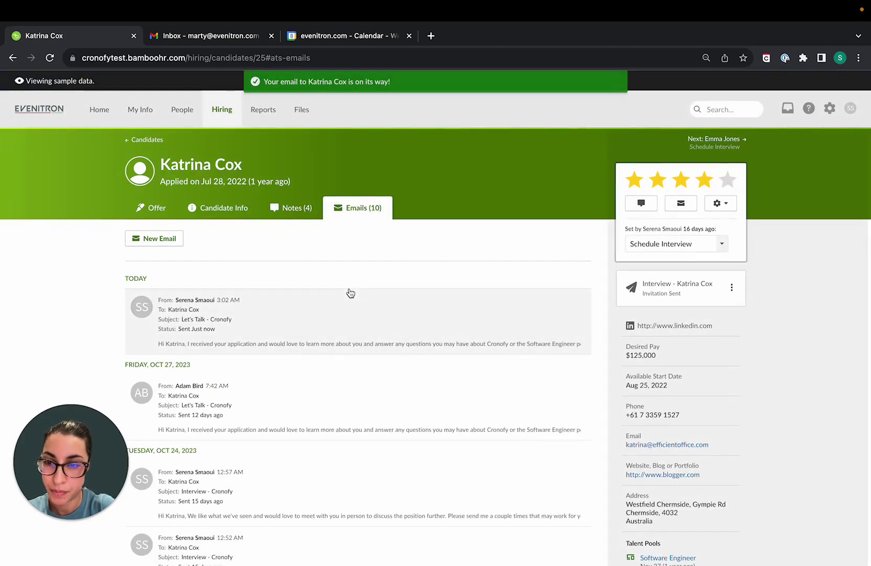
{"action": "left_click", "coordinate": [49, 58]}
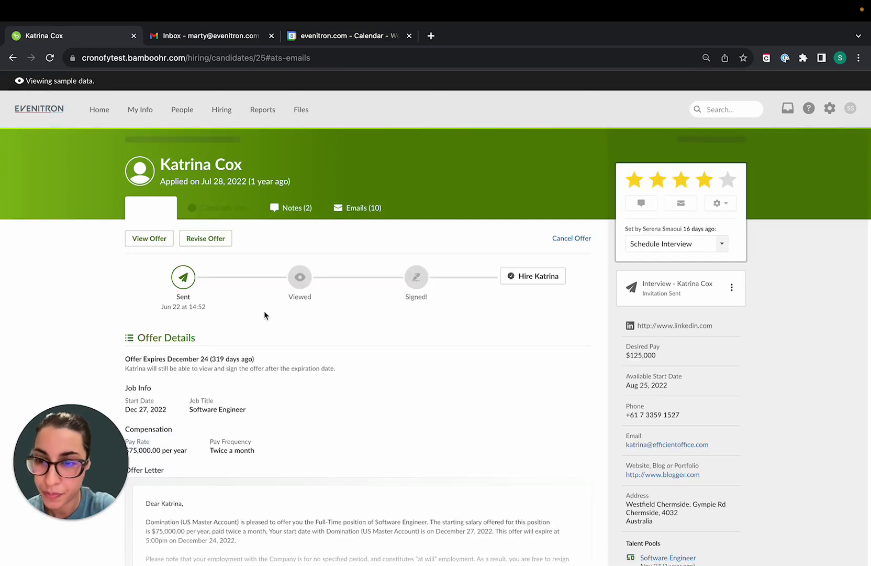
{"action": "scroll", "coordinate": [260, 391], "scroll_direction": "down", "scroll_amount": 3}
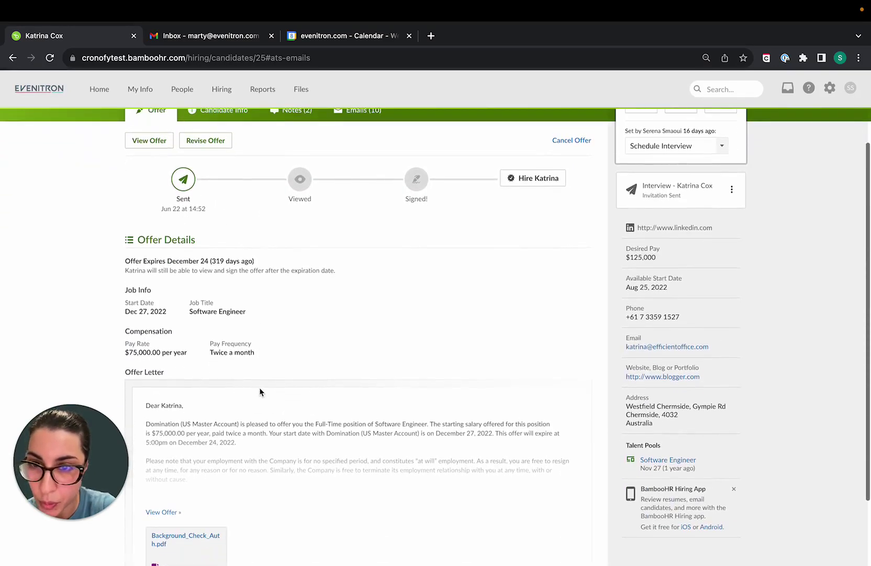
{"action": "scroll", "coordinate": [371, 144], "scroll_direction": "up", "scroll_amount": 1}
{"action": "left_click", "coordinate": [357, 148]}
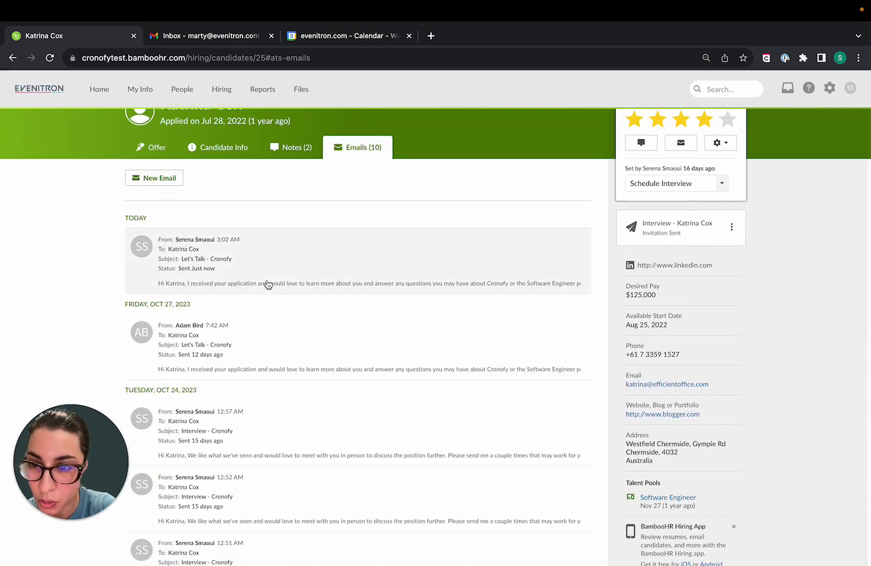
{"action": "left_click", "coordinate": [297, 259]}
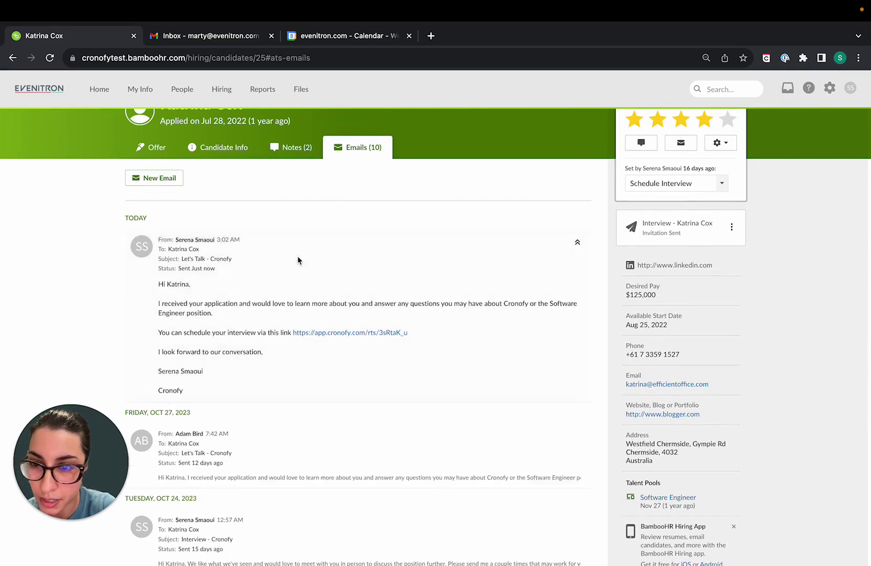
Open the scheduling link and book Monday 13 November, 8:00–8:15 AM London time
{"action": "left_click", "coordinate": [319, 334]}
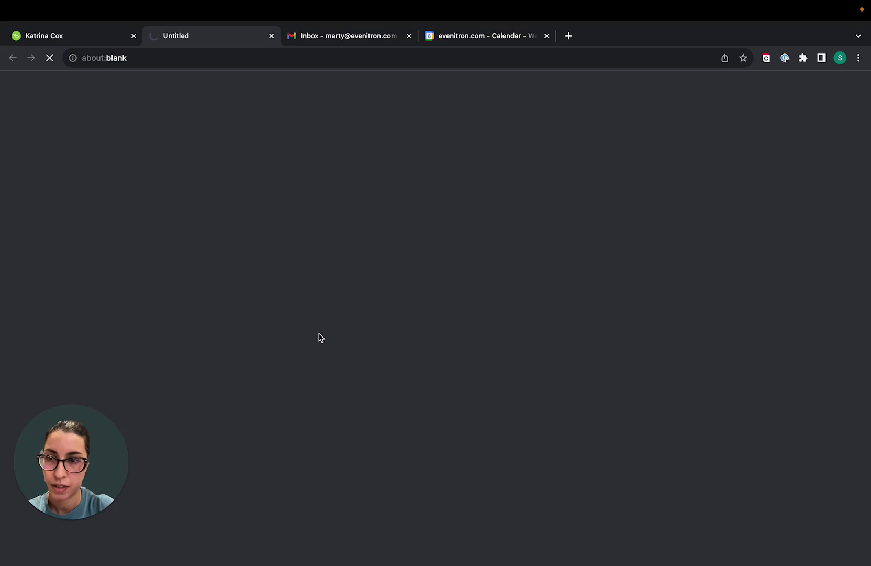
{"action": "scroll", "coordinate": [345, 325], "scroll_direction": "down", "scroll_amount": 2}
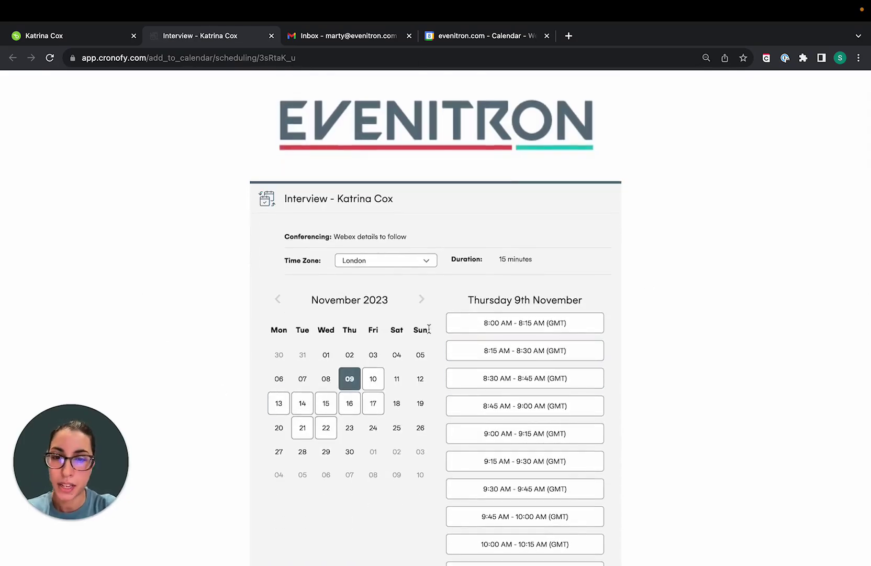
{"action": "scroll", "coordinate": [423, 470], "scroll_direction": "down", "scroll_amount": 1}
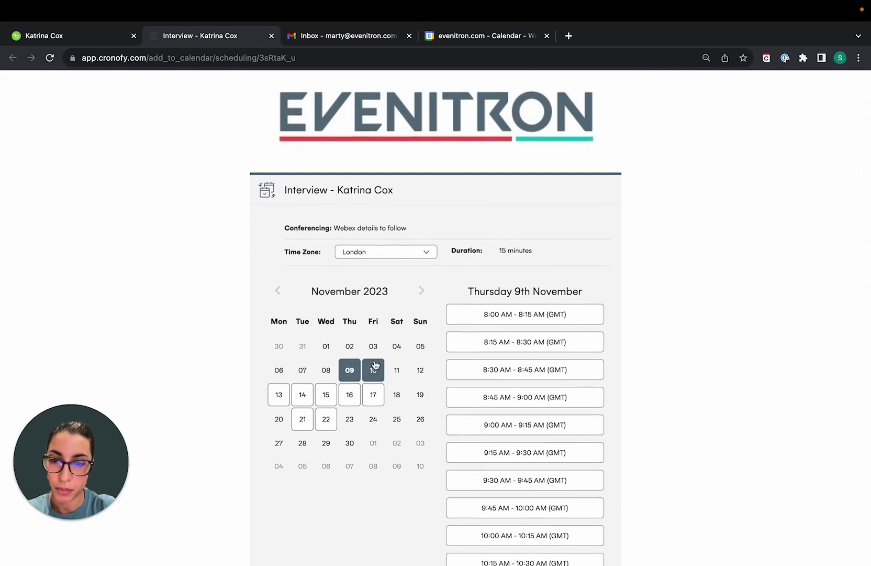
{"action": "left_click", "coordinate": [273, 397]}
{"action": "left_click", "coordinate": [488, 313]}
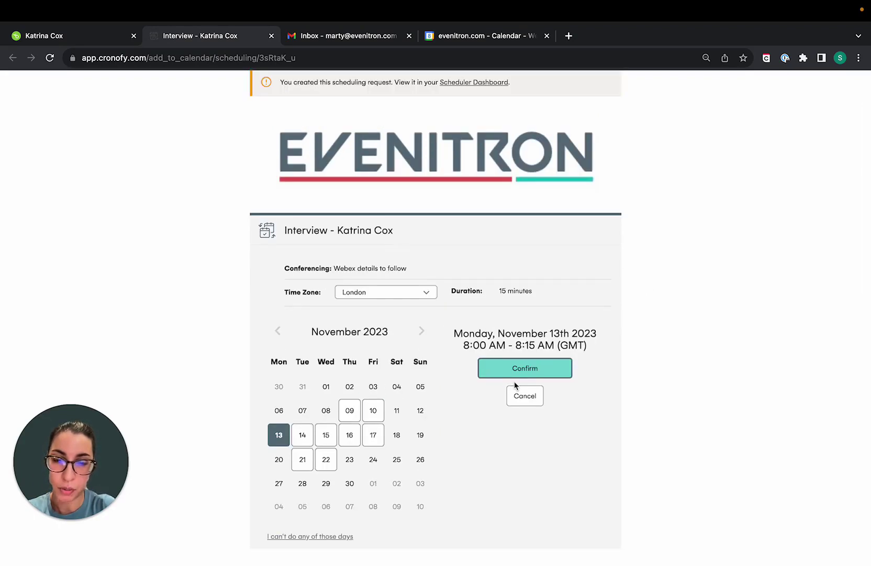
{"action": "left_click", "coordinate": [500, 368]}
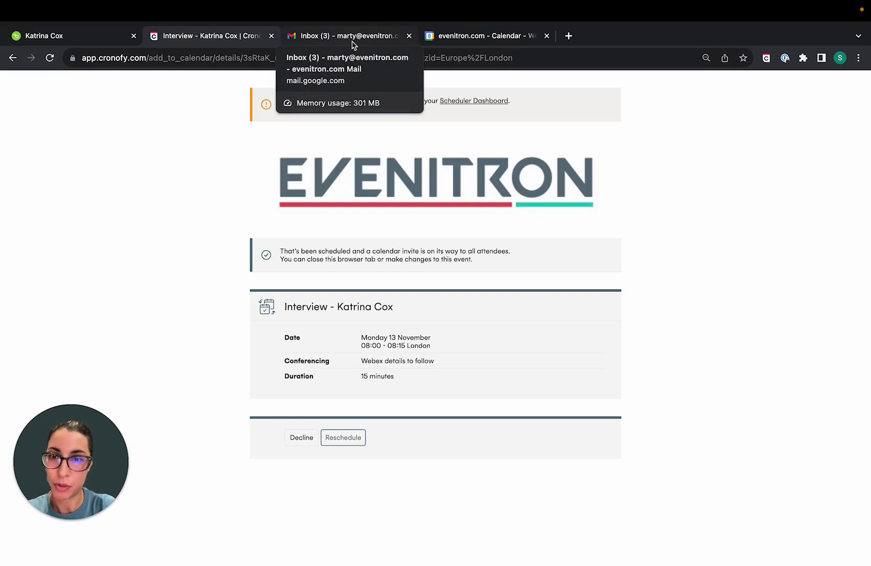
Read Cronofy's Gmail confirmation for the Mon Nov 13 interview, then return to the booking page
{"action": "left_click", "coordinate": [350, 43]}
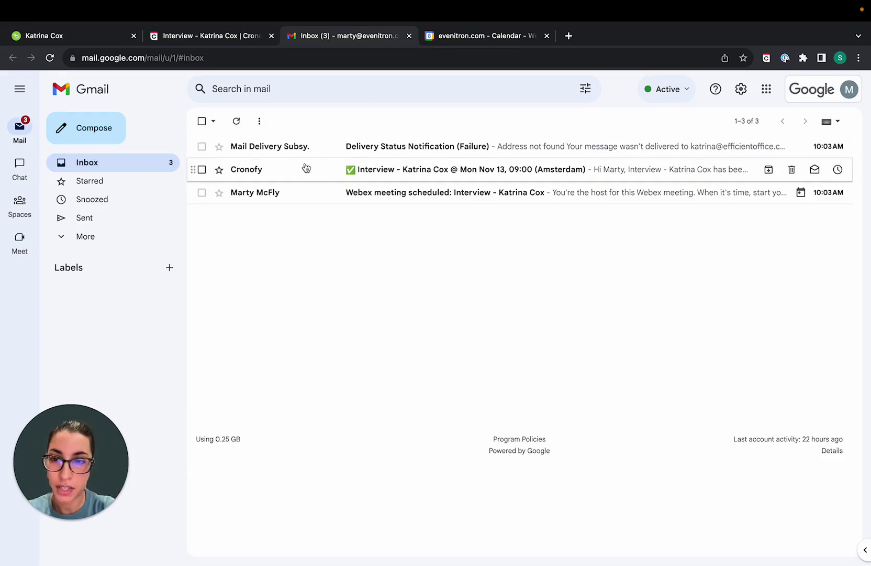
{"action": "left_click", "coordinate": [404, 171]}
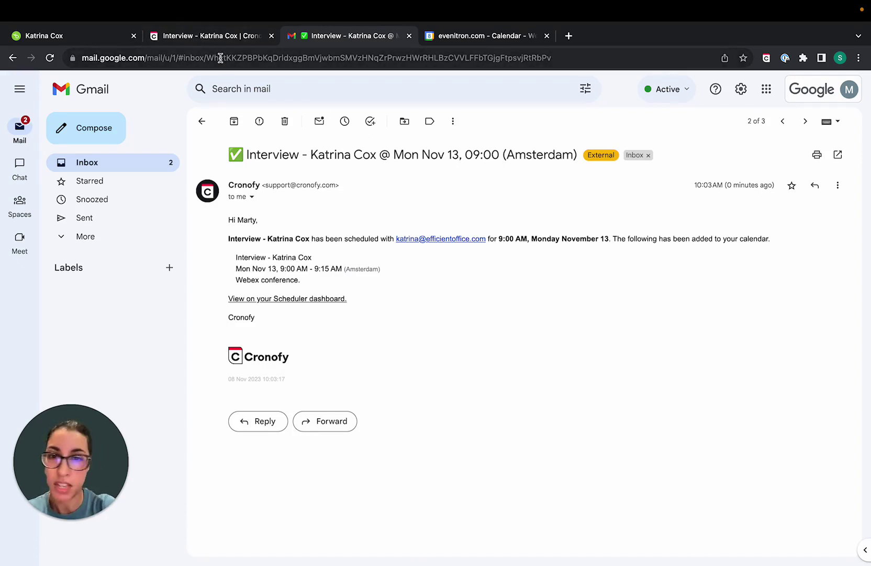
{"action": "left_click", "coordinate": [199, 40]}
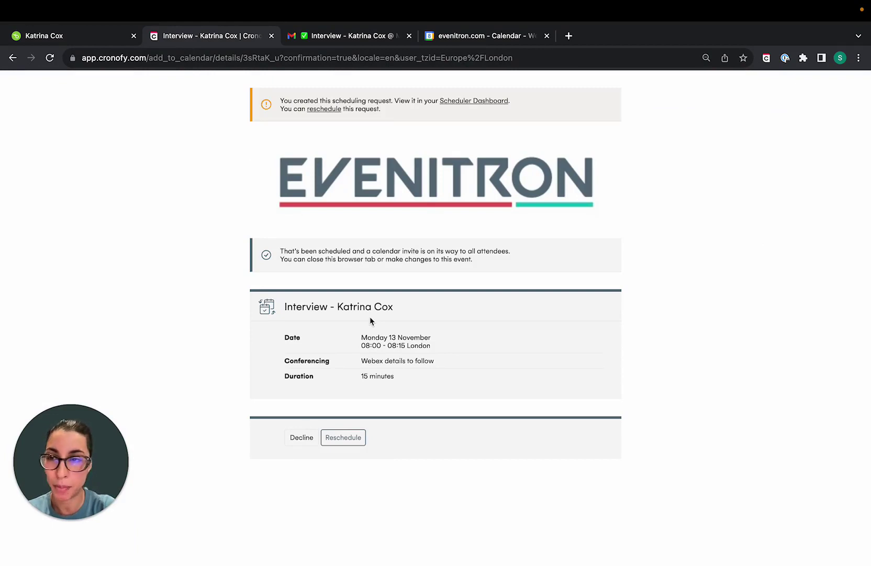
Refresh the candidate's BambooHR page and open the Nov 13 interview card in Cronofy
{"action": "left_click", "coordinate": [107, 36]}
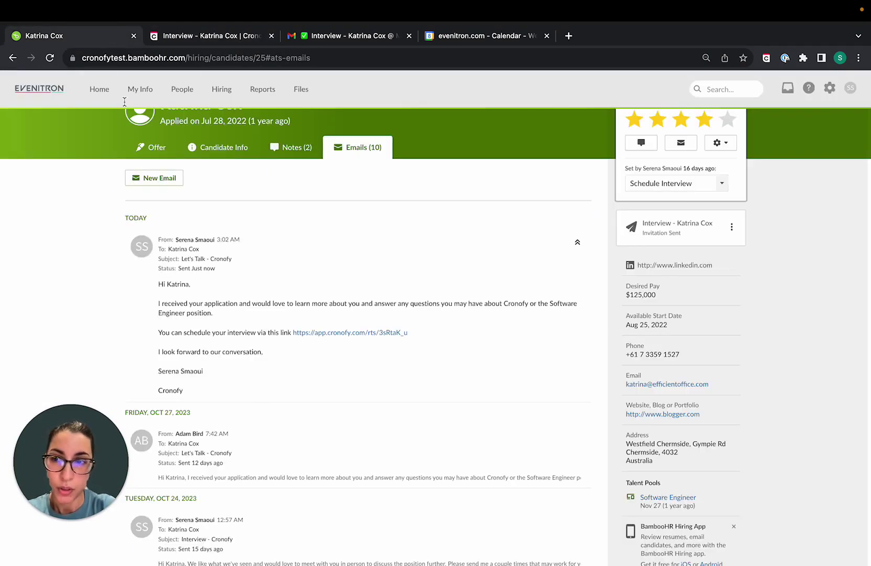
{"action": "left_click", "coordinate": [49, 57]}
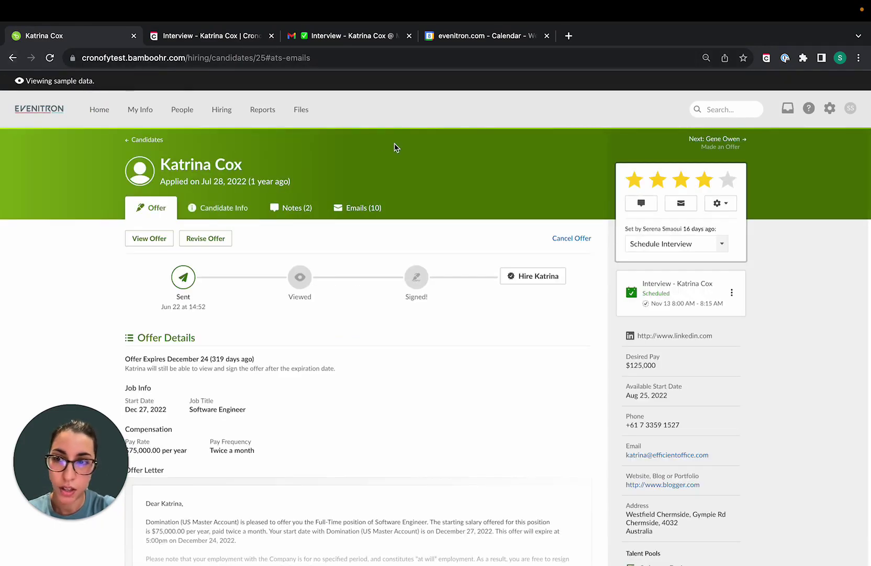
{"action": "scroll", "coordinate": [661, 276], "scroll_direction": "down", "scroll_amount": 1}
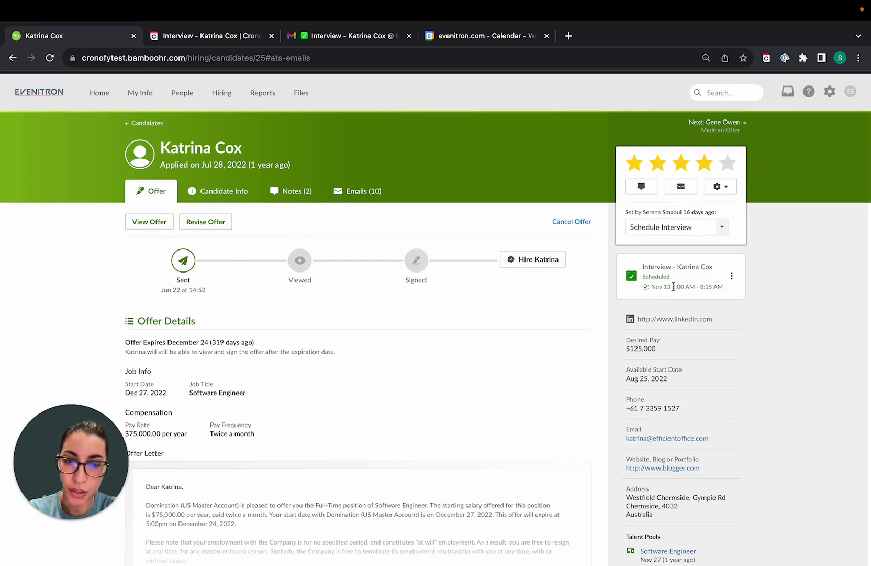
{"action": "left_click", "coordinate": [732, 275]}
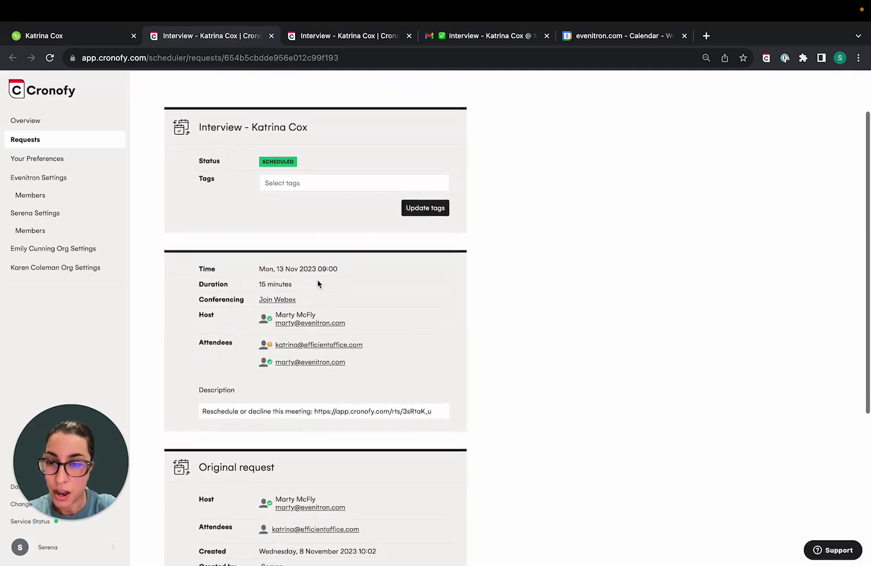
{"action": "scroll", "coordinate": [283, 412], "scroll_direction": "down", "scroll_amount": 5}
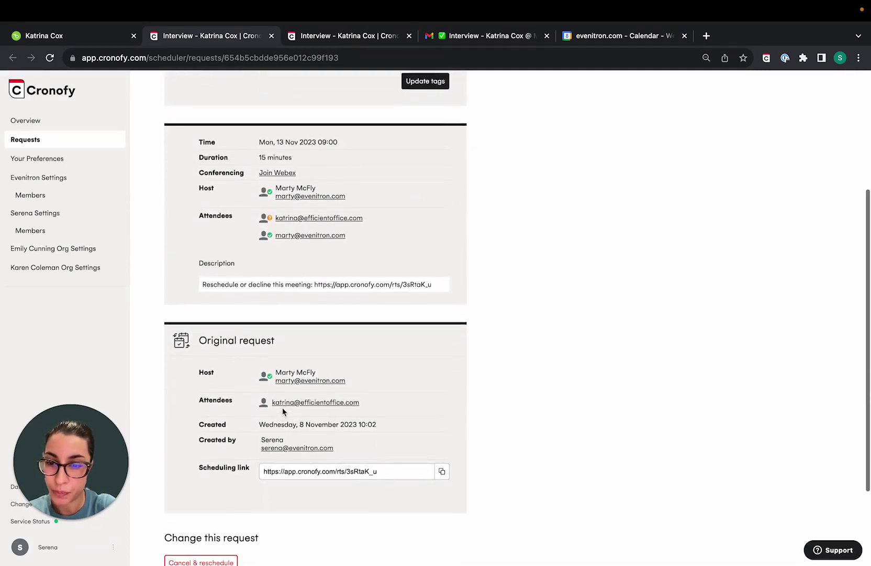
Review the Cronofy request details for the scheduled 13 November interview
{"action": "scroll", "coordinate": [284, 411], "scroll_direction": "up", "scroll_amount": 5}
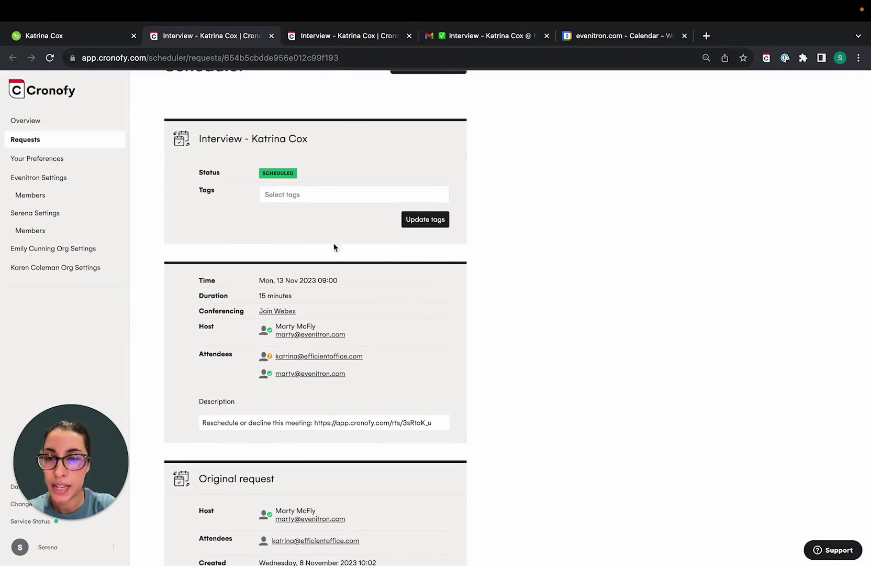
{"action": "scroll", "coordinate": [334, 247], "scroll_direction": "down", "scroll_amount": 9}
{"action": "scroll", "coordinate": [321, 266], "scroll_direction": "up", "scroll_amount": 8}
{"action": "left_click", "coordinate": [332, 38]}
{"action": "left_click", "coordinate": [231, 47]}
Copy the candidate's scheduling link and open it in the current tab
{"action": "scroll", "coordinate": [308, 260], "scroll_direction": "down", "scroll_amount": 2}
{"action": "scroll", "coordinate": [372, 316], "scroll_direction": "down", "scroll_amount": 3}
{"action": "left_click", "coordinate": [442, 469]}
{"action": "left_click", "coordinate": [199, 66]}
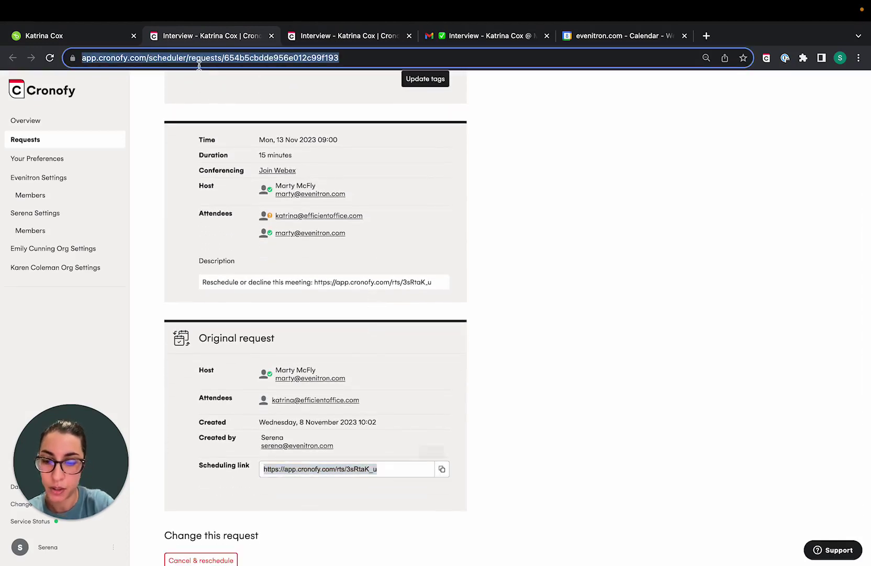
{"action": "key", "text": "super+v"}
{"action": "key", "text": "Return"}
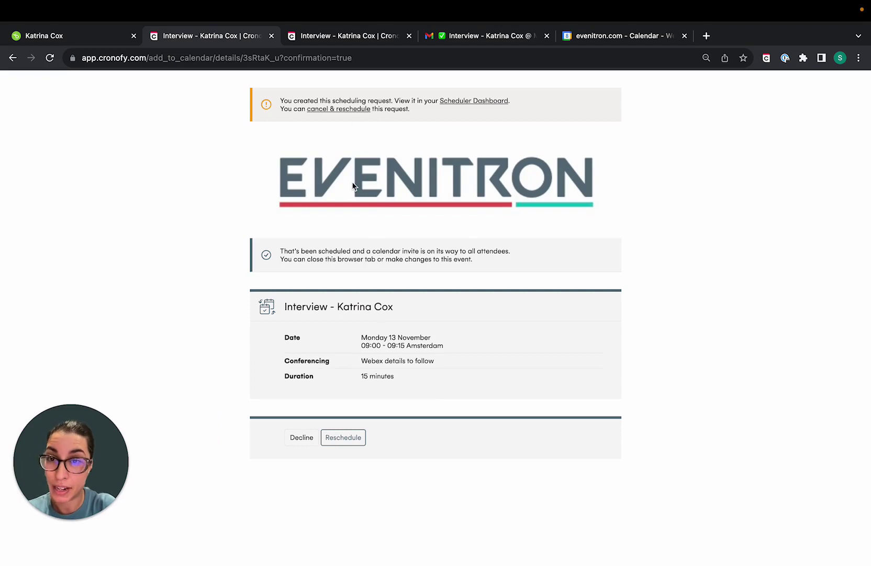
Reschedule the interview to Tuesday 21 November, 8:00–8:15 AM London, and confirm it
{"action": "left_click", "coordinate": [340, 441]}
{"action": "scroll", "coordinate": [381, 373], "scroll_direction": "down", "scroll_amount": 2}
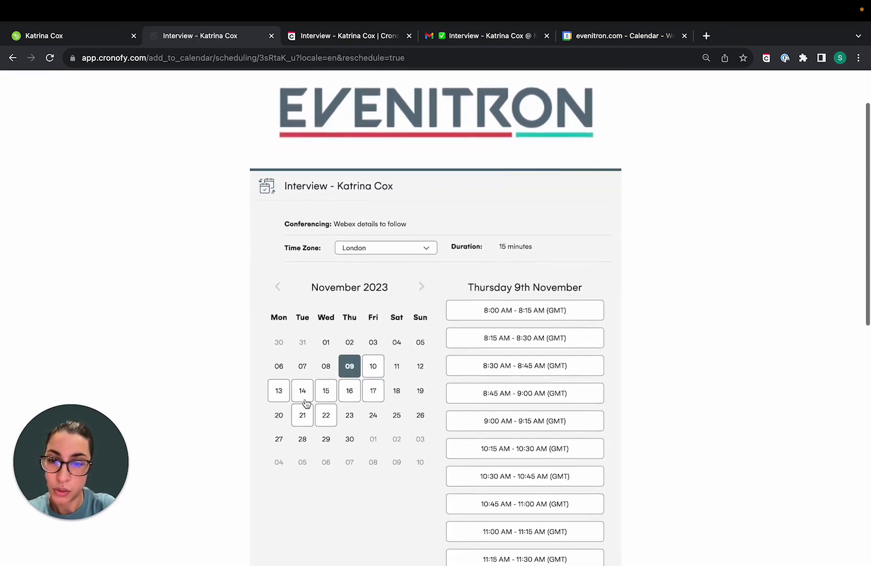
{"action": "left_click", "coordinate": [303, 418]}
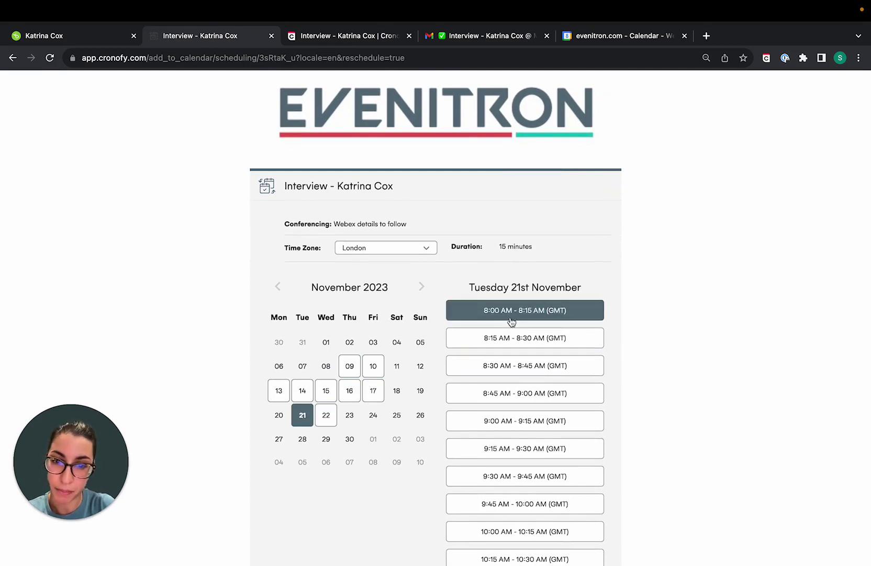
{"action": "left_click", "coordinate": [497, 310]}
{"action": "left_click", "coordinate": [500, 384]}
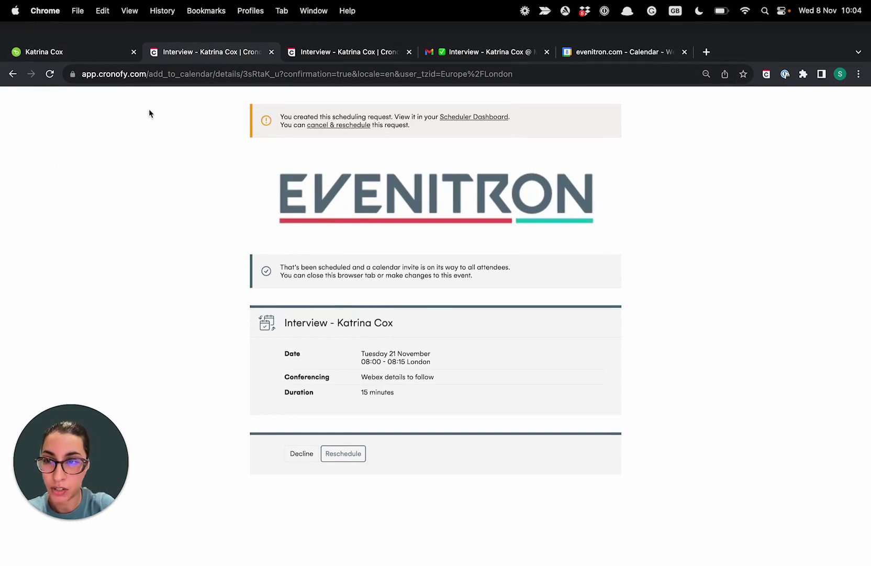
Refresh the candidate's BambooHR page to show the interview Rescheduled for Nov 21, 8:00–8:15 AM
{"action": "left_click", "coordinate": [71, 42]}
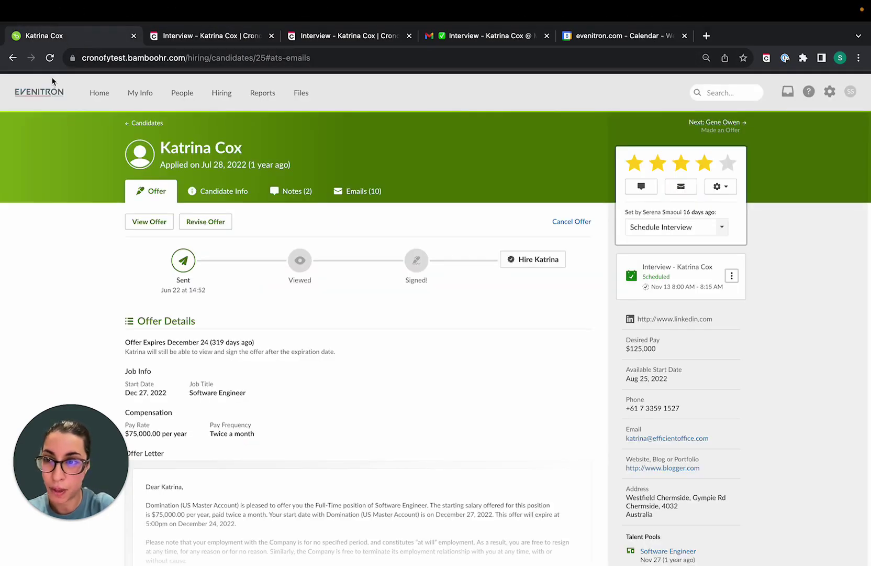
{"action": "left_click", "coordinate": [50, 59]}
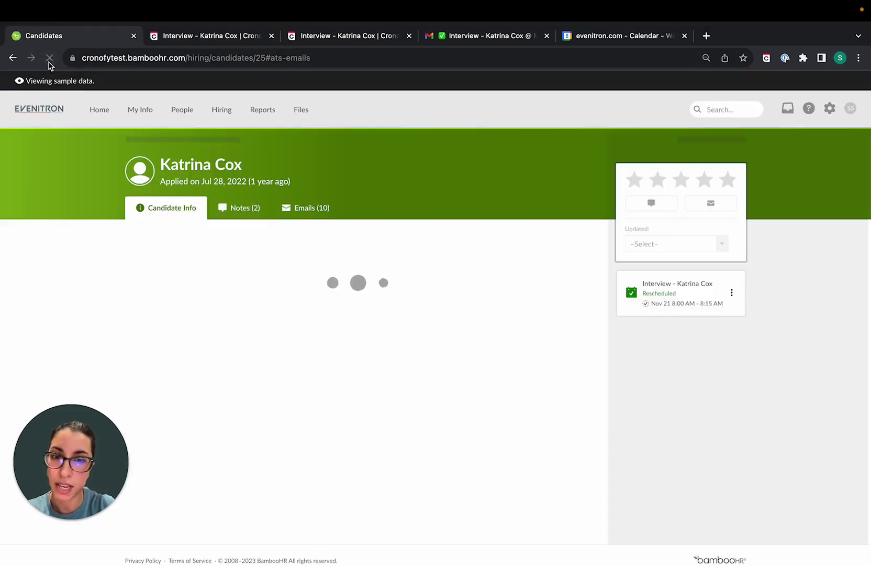